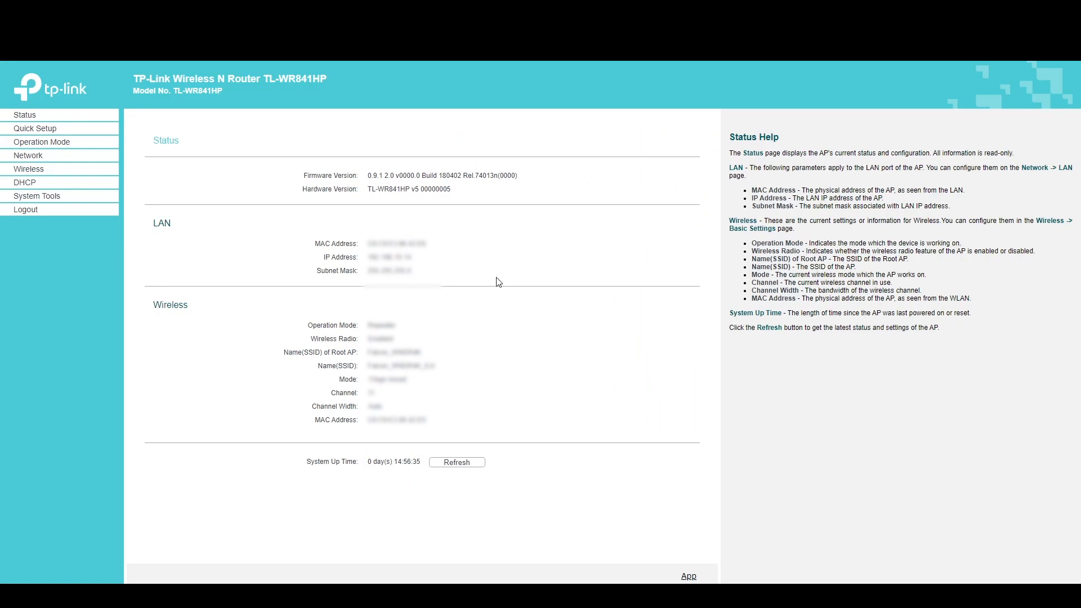
Start the Quick Setup and continue with Repeater/Bridge as the operation mode
left_click(38, 145)
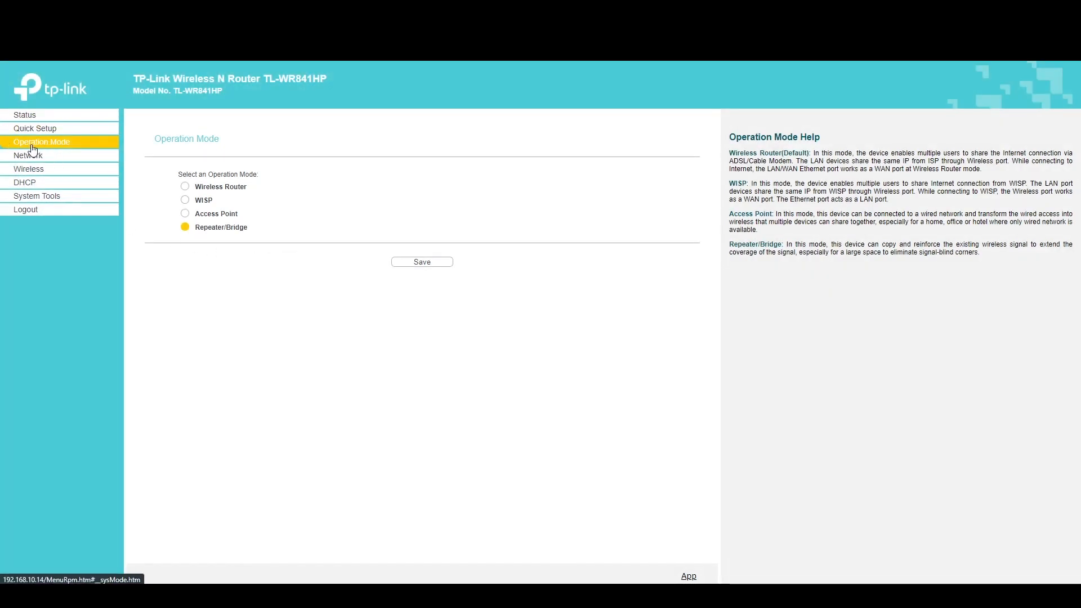
left_click(40, 129)
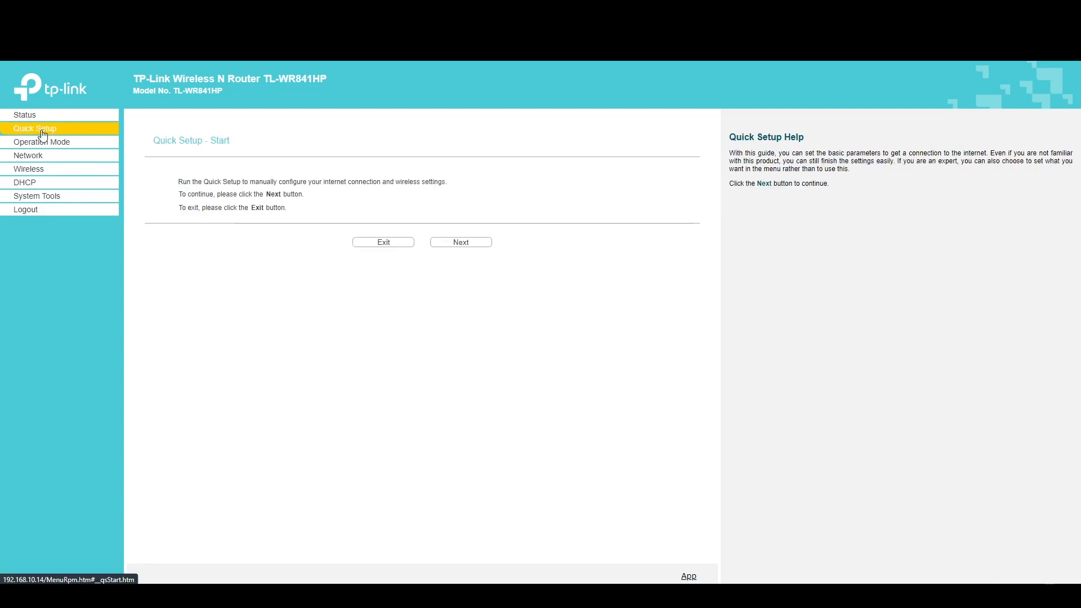
left_click(463, 241)
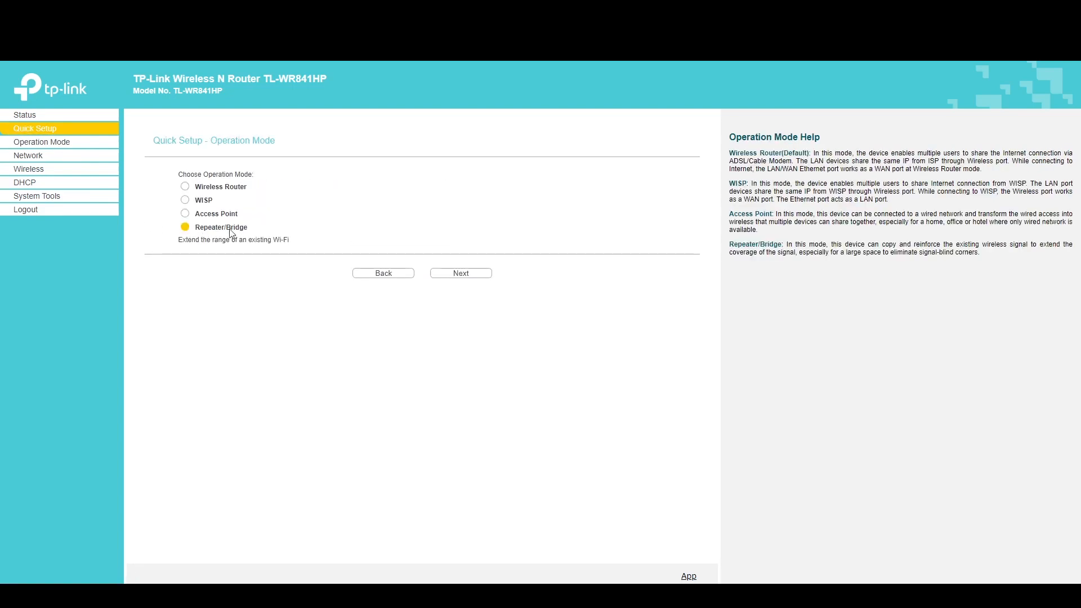
left_click(475, 274)
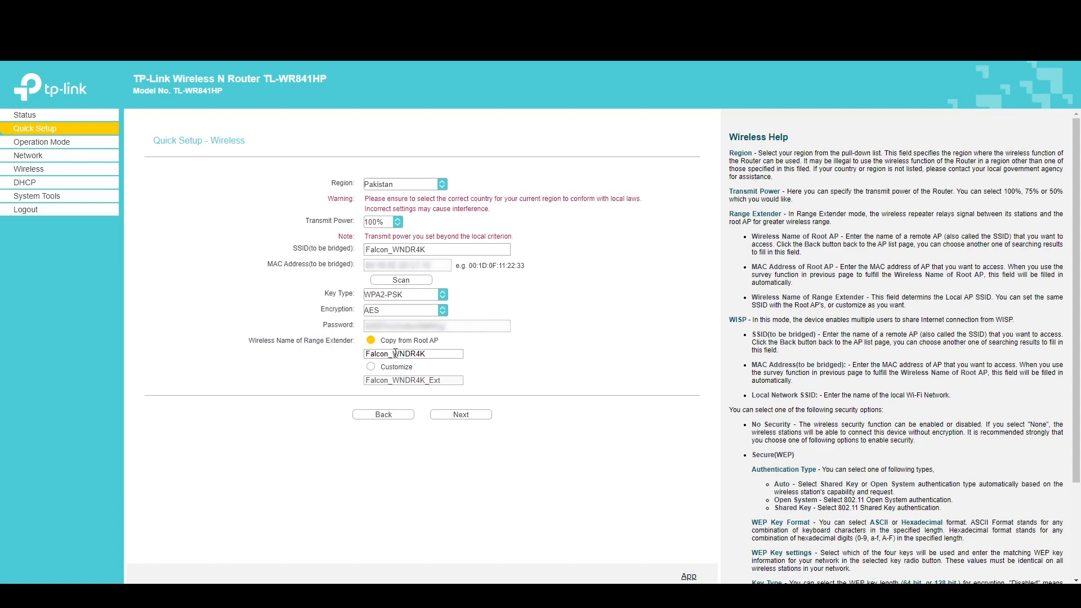
Give the range extender the custom wireless name Falcon_WNDR4K_Ext and continue to the network settings
left_click_drag(432, 353, 363, 364)
left_click(371, 367)
left_click_drag(427, 380, 446, 379)
left_click(459, 416)
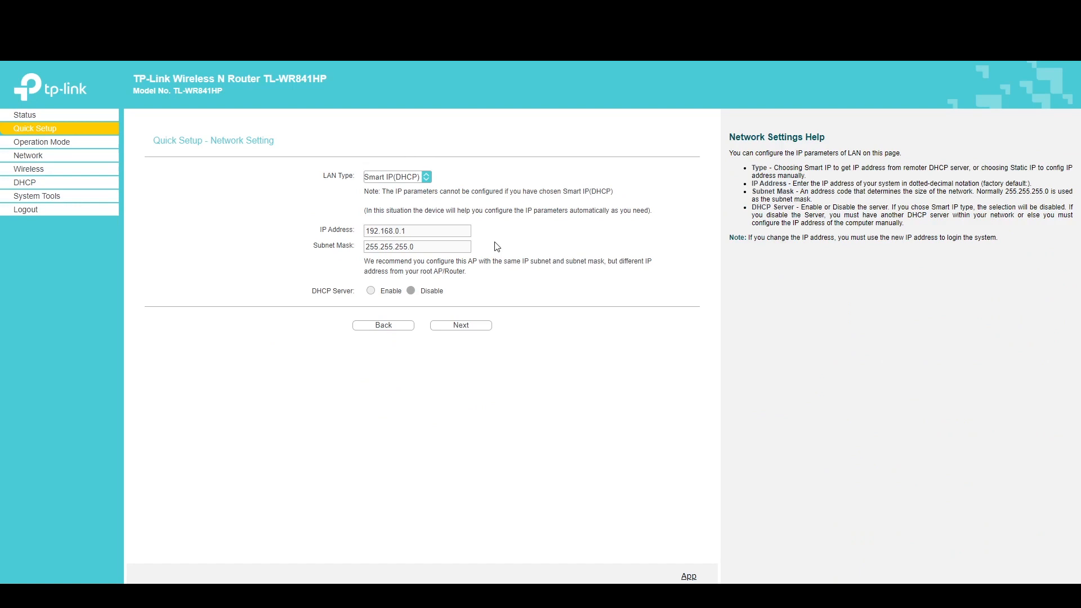
Set the LAN type to Static IP with address 192.168.10.14, disable the DHCP server, and continue to the settings review
left_click(408, 178)
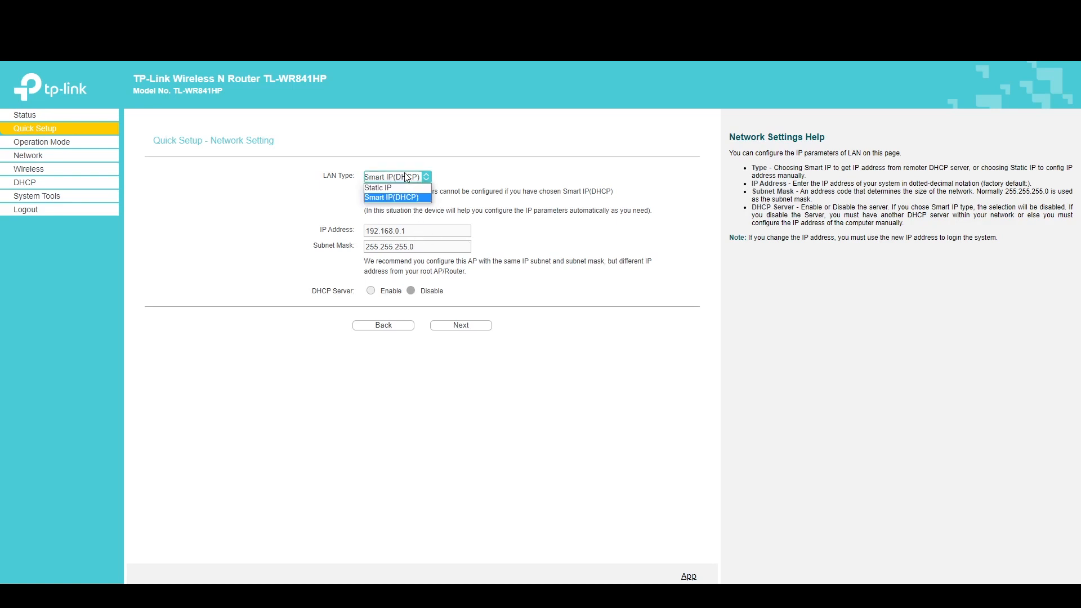
left_click(370, 190)
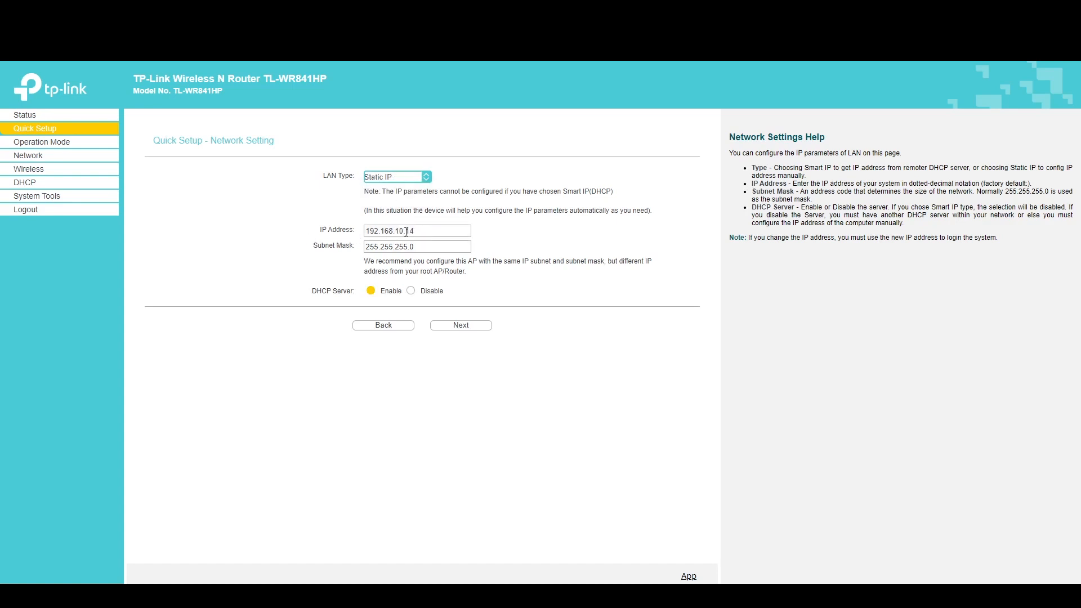
left_click_drag(404, 231, 360, 238)
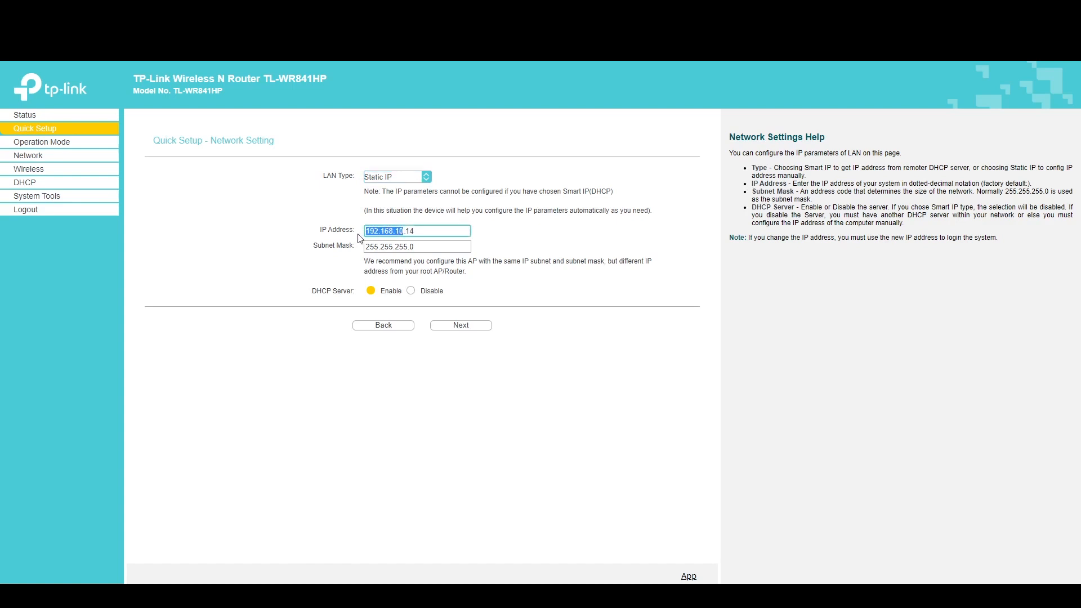
left_click(402, 232)
key("Left")
key("Left")
key("Tab")
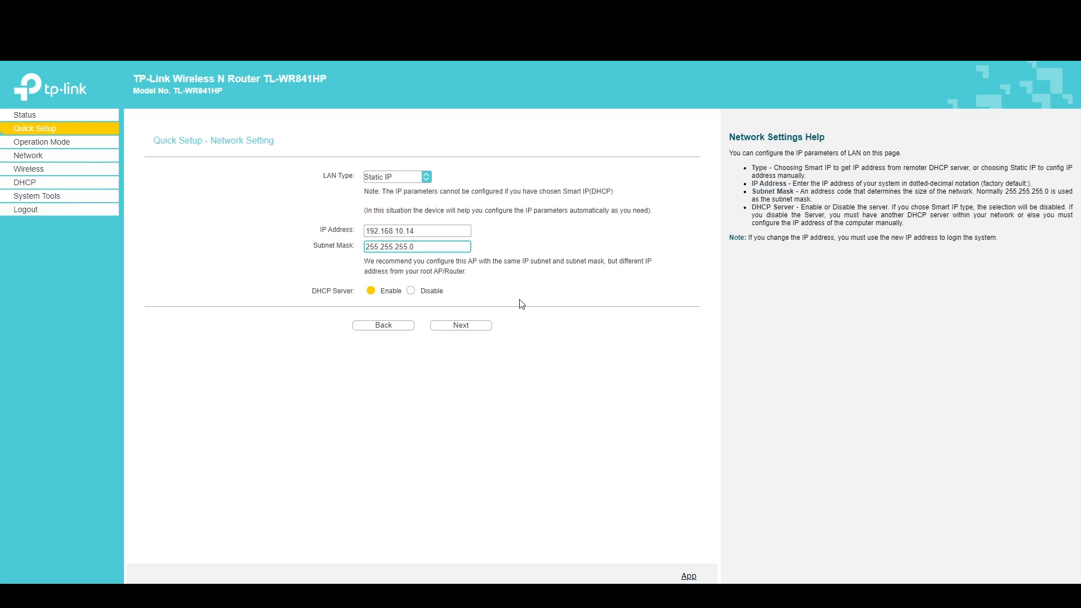
left_click(411, 292)
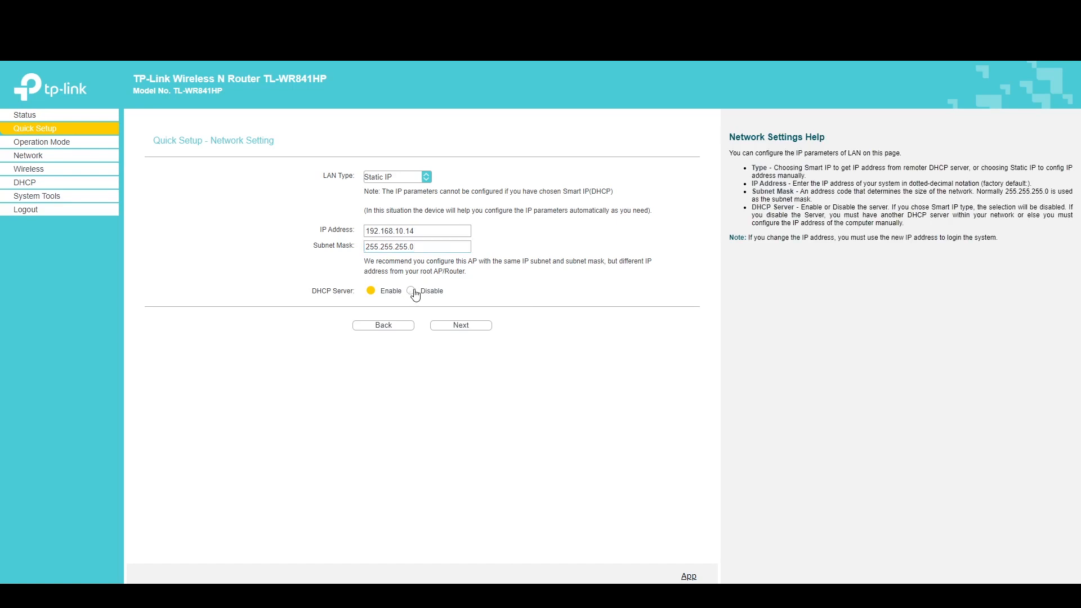
left_click(459, 326)
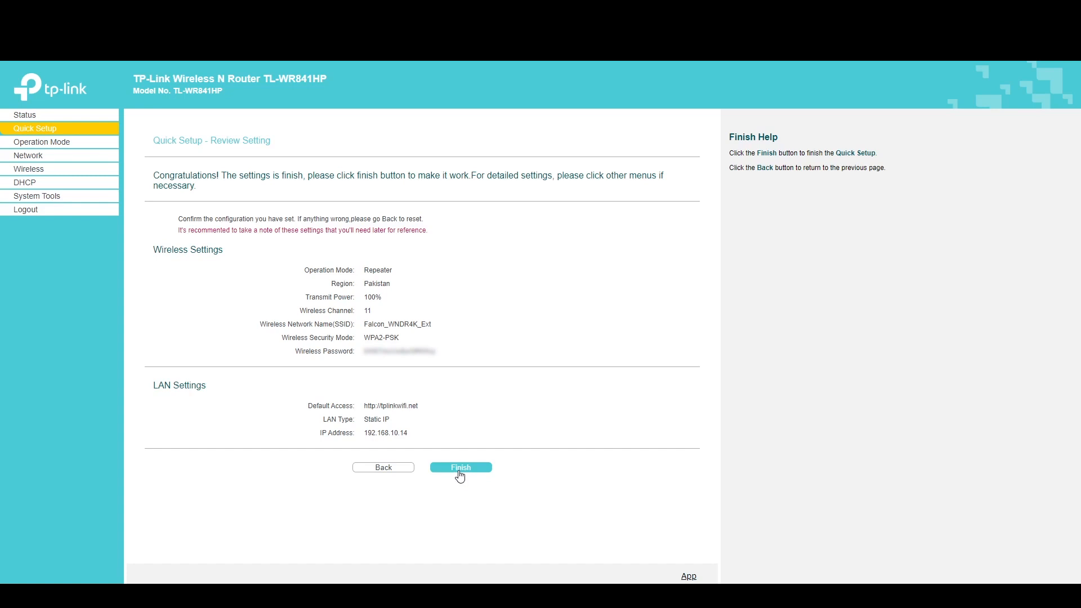
Finish the Quick Setup and check the repeater's wireless details on the status page
left_click(459, 472)
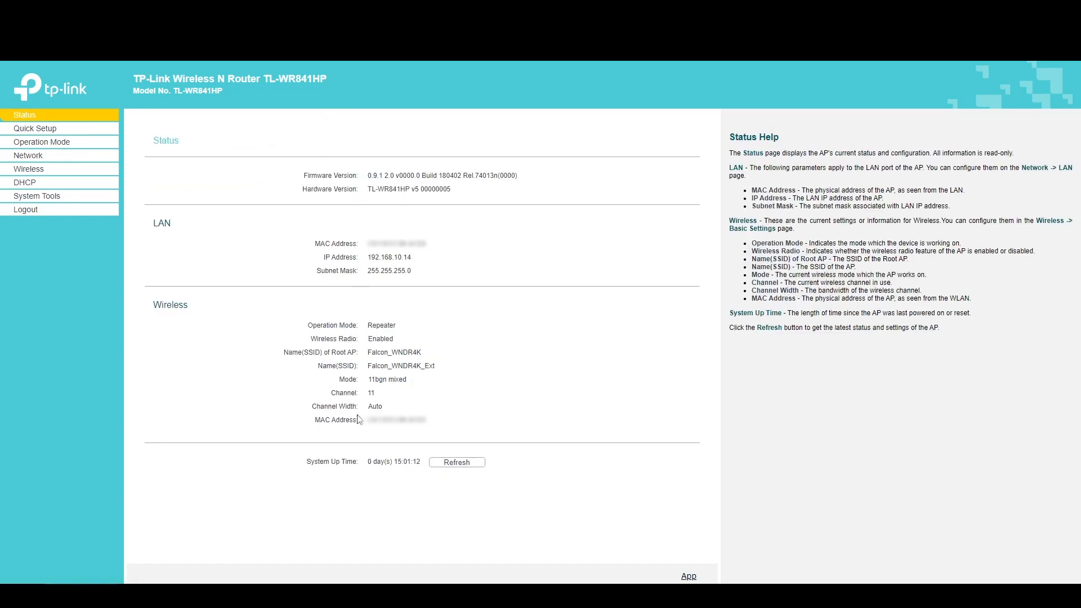
left_click_drag(300, 327, 471, 434)
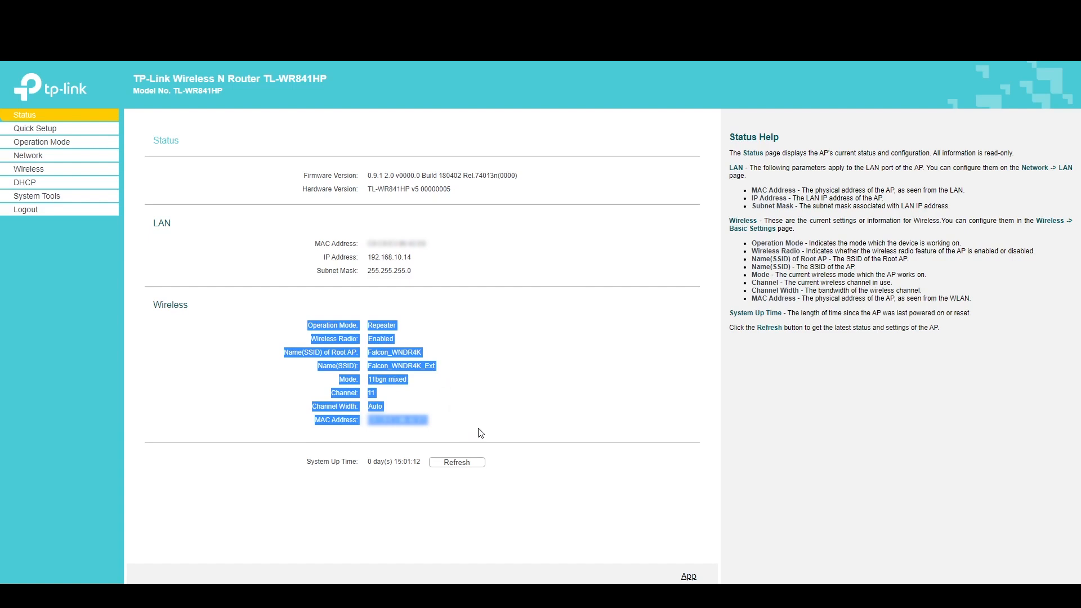
left_click(480, 433)
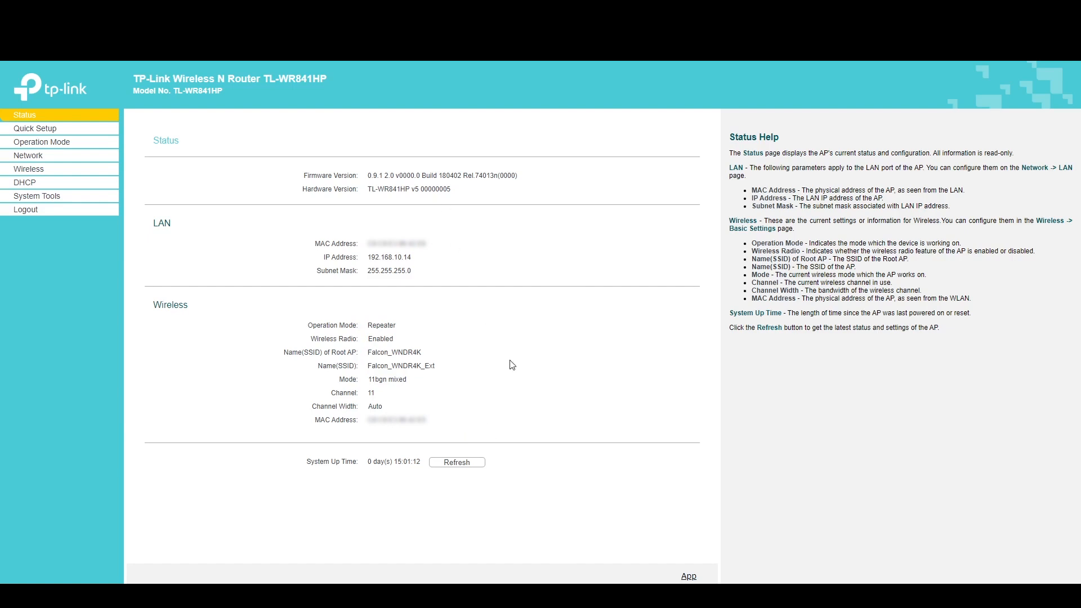
Switch to the Netgear router page, set its 2.4GHz mode to Up to 54 Mbps, and compare its security with the TP-Link repeater's
key("ctrl+Tab")
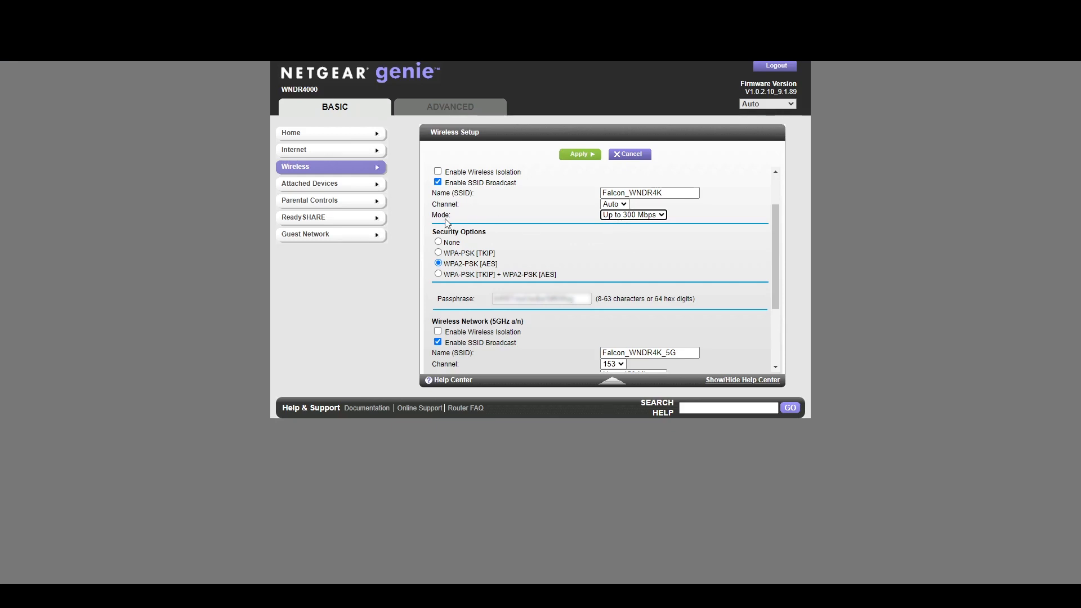
key("Up")
key("Up")
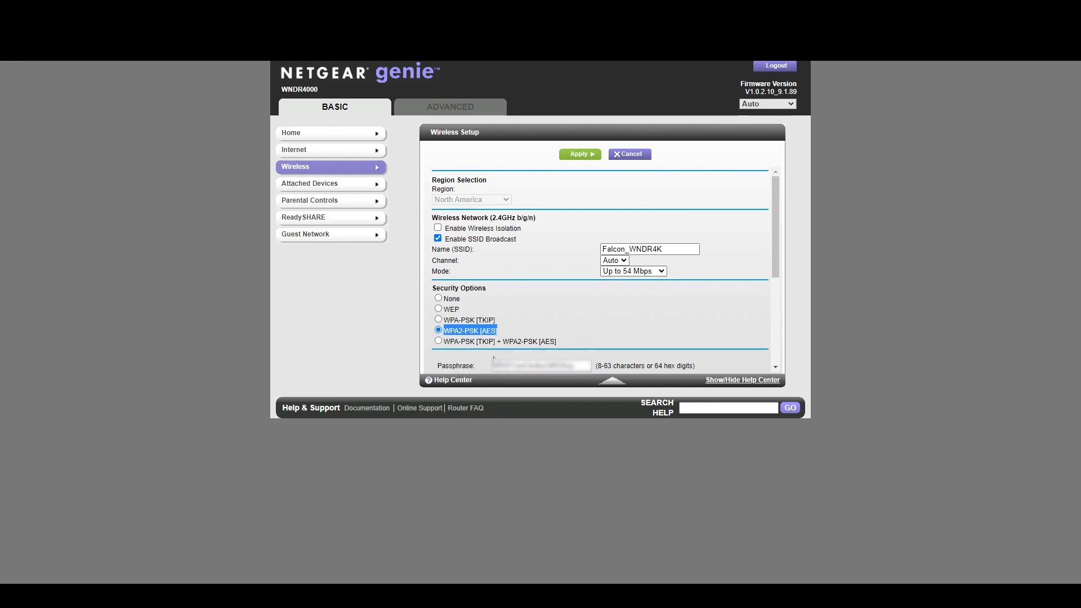
left_click(478, 339)
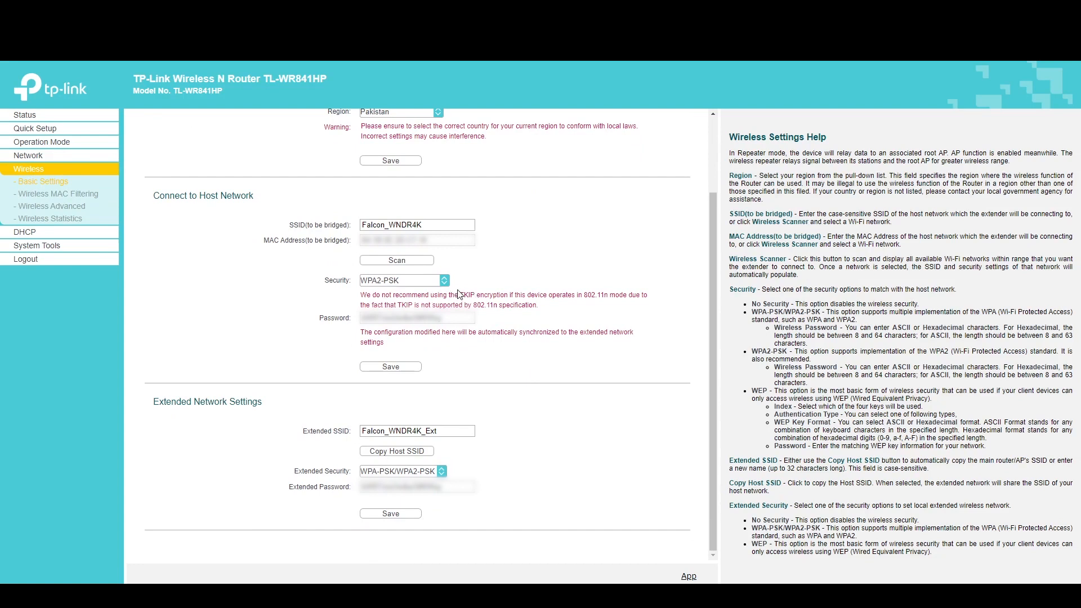
left_click_drag(459, 294, 479, 299)
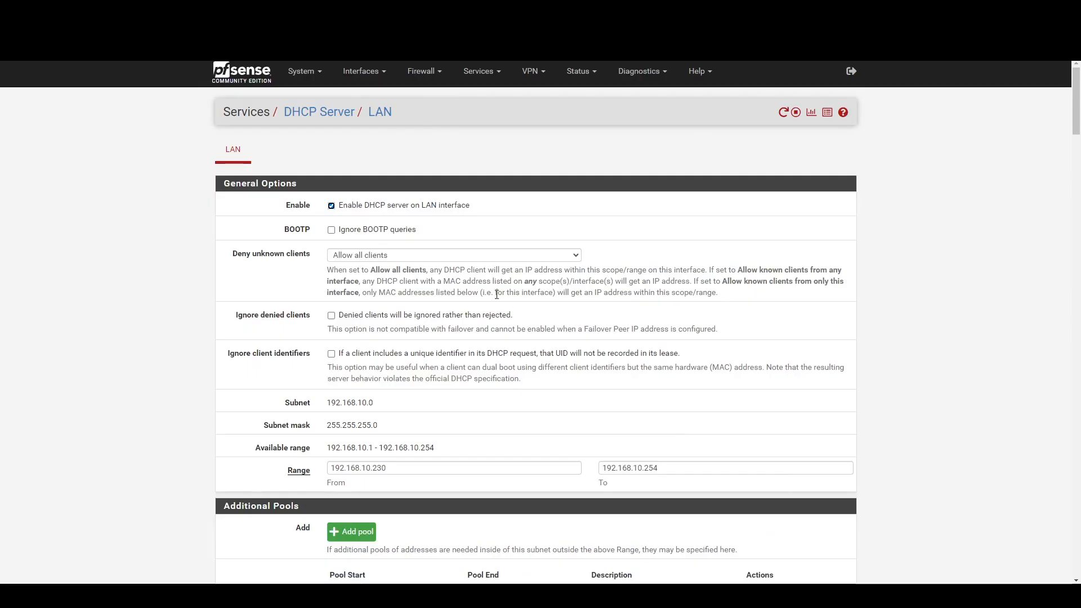
Review the LAN DHCP server settings in pfSense, including the Static ARP option
scroll(500, 299, "down", 5)
scroll(508, 290, "down", 12)
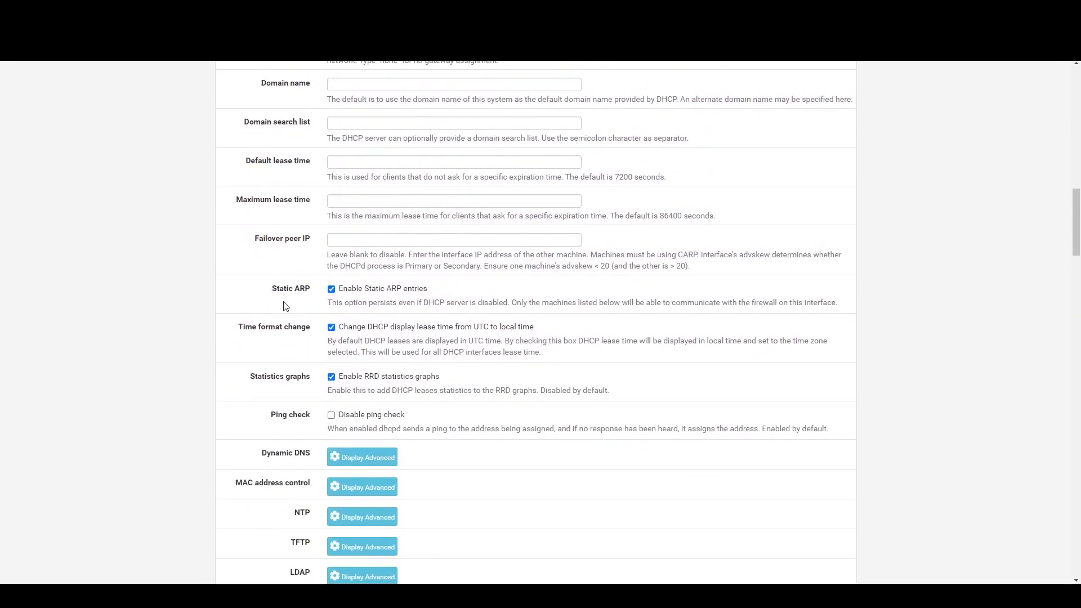
scroll(279, 301, "down", 1)
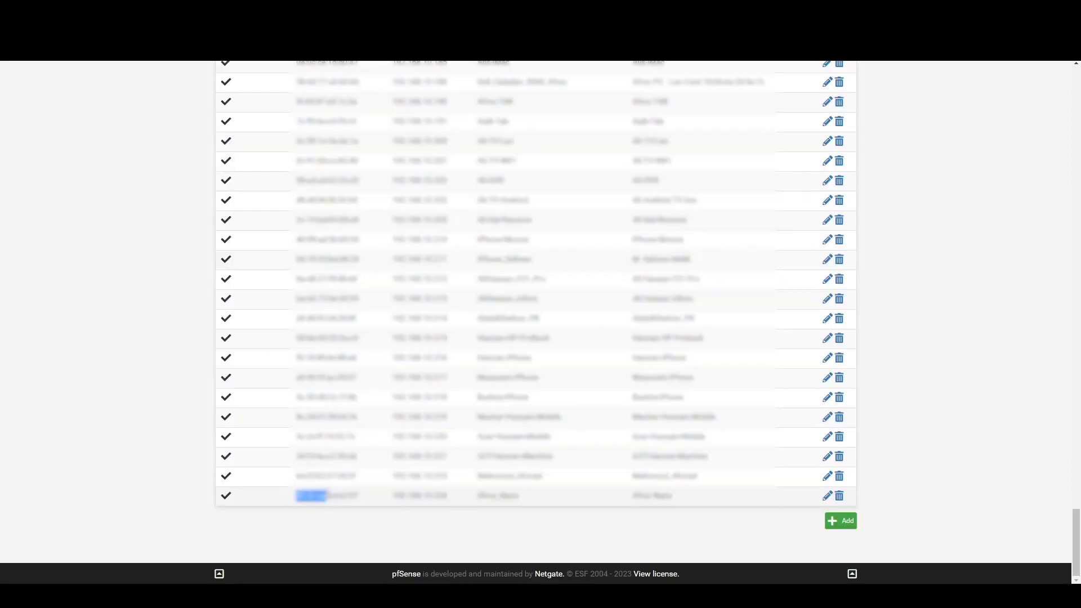
Examine both halves of the MAC address in the last DHCP static mapping
key("shift+Left")
left_click(299, 499)
key("shift+End")
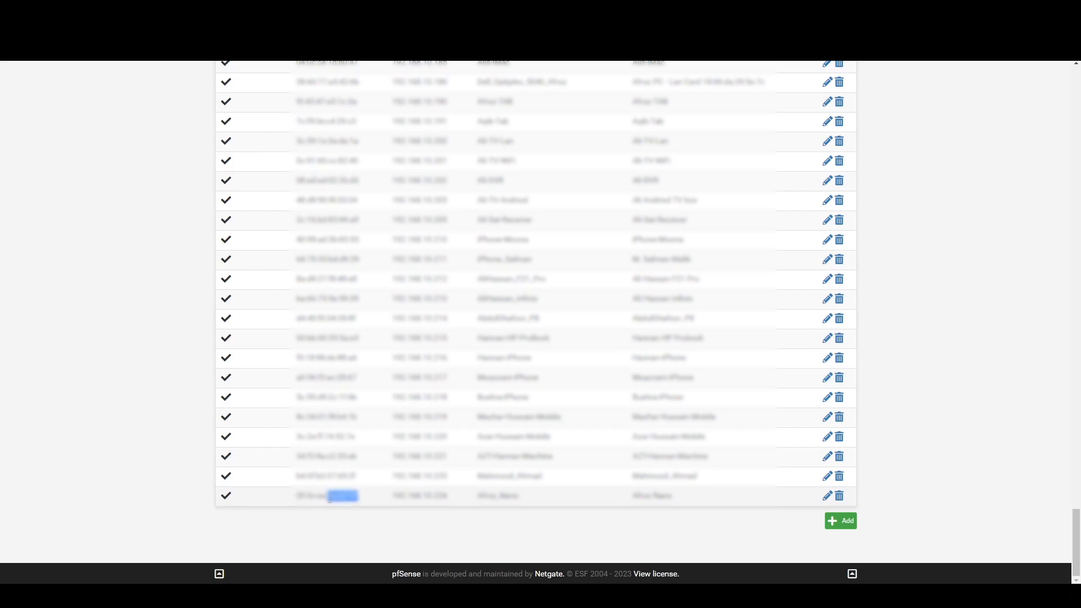
left_click_drag(330, 498, 295, 498)
left_click(366, 502)
Look through the DHCP static mappings from the end of the list back towards its first entries
scroll(332, 495, "up", 7)
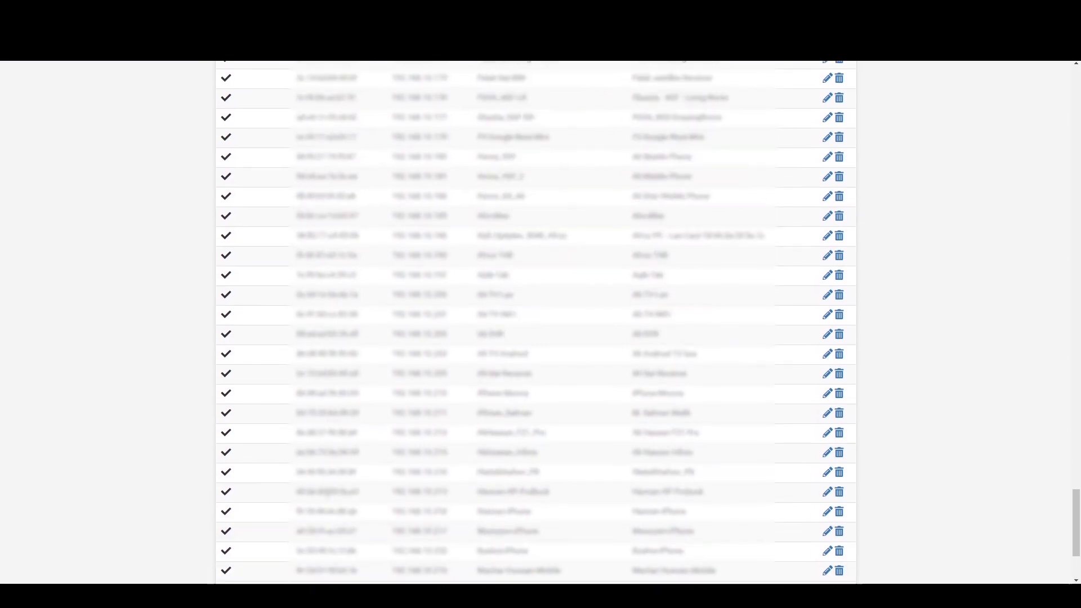
scroll(329, 493, "up", 1)
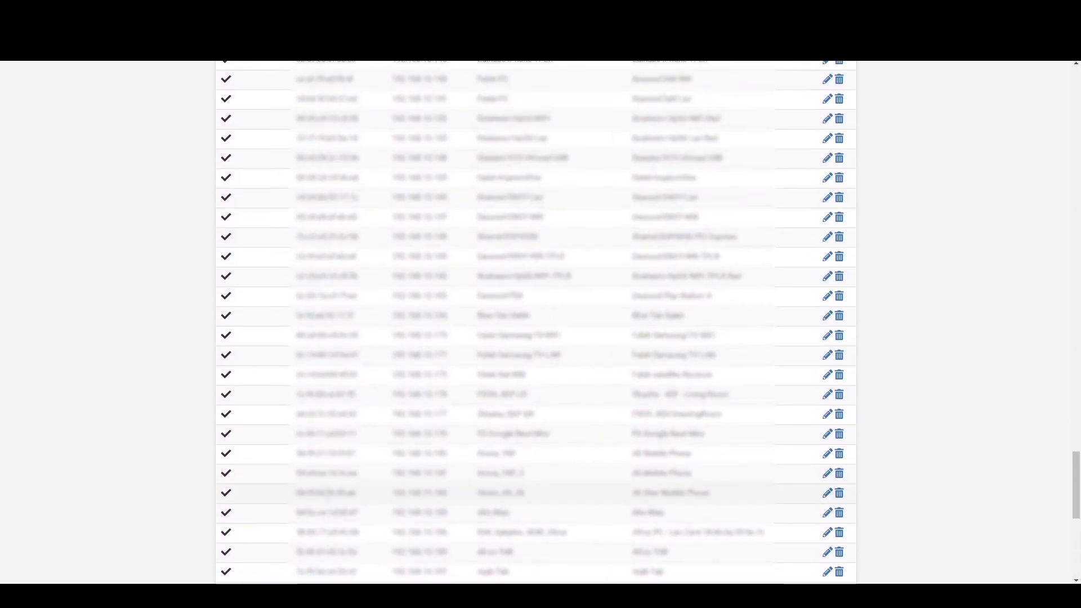
scroll(329, 493, "up", 3)
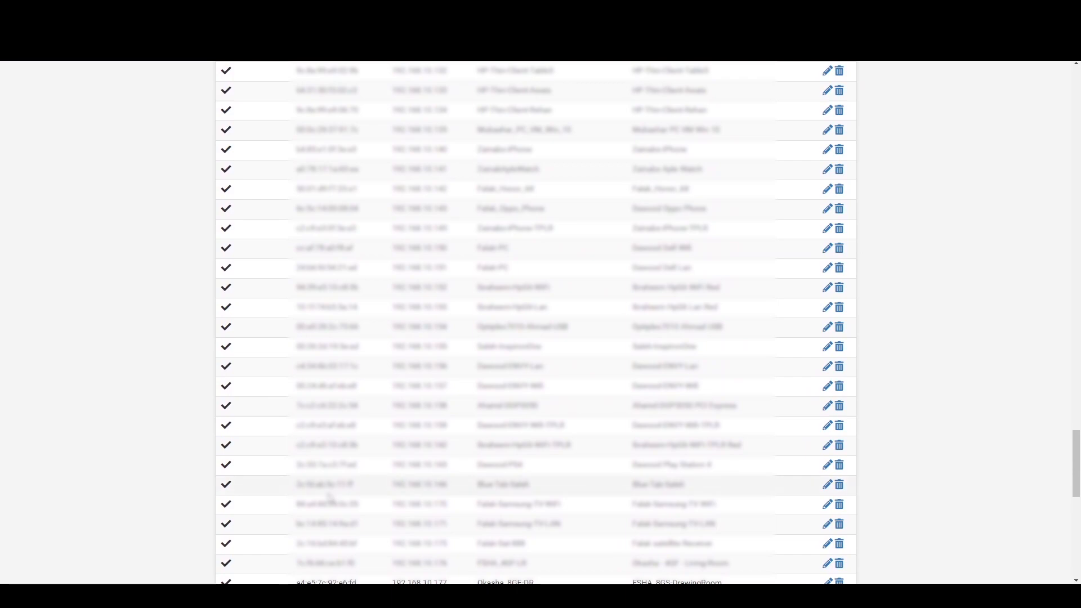
scroll(331, 495, "up", 5)
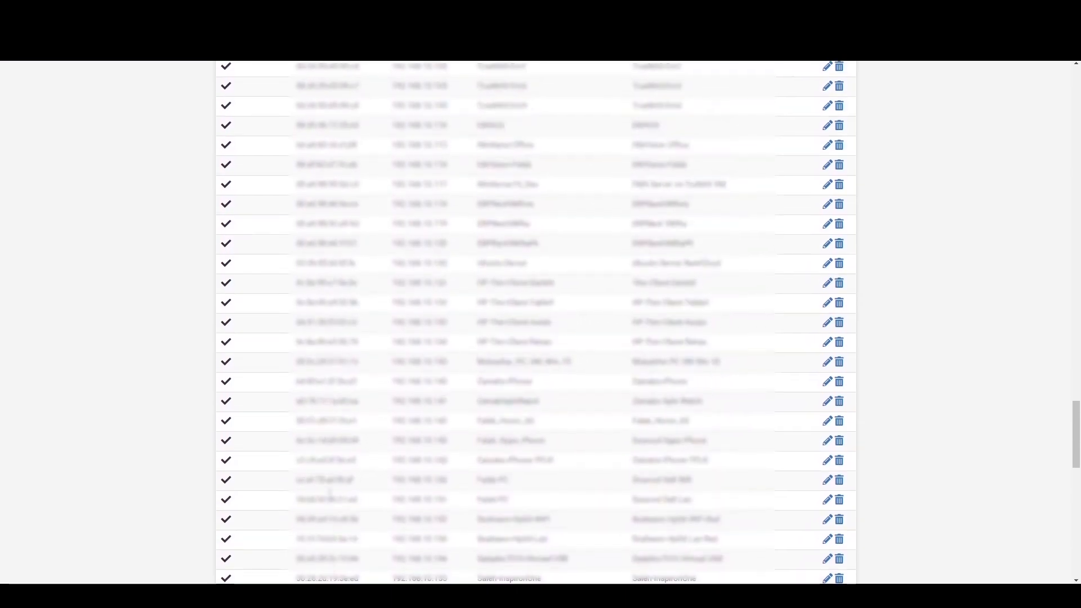
scroll(332, 494, "up", 15)
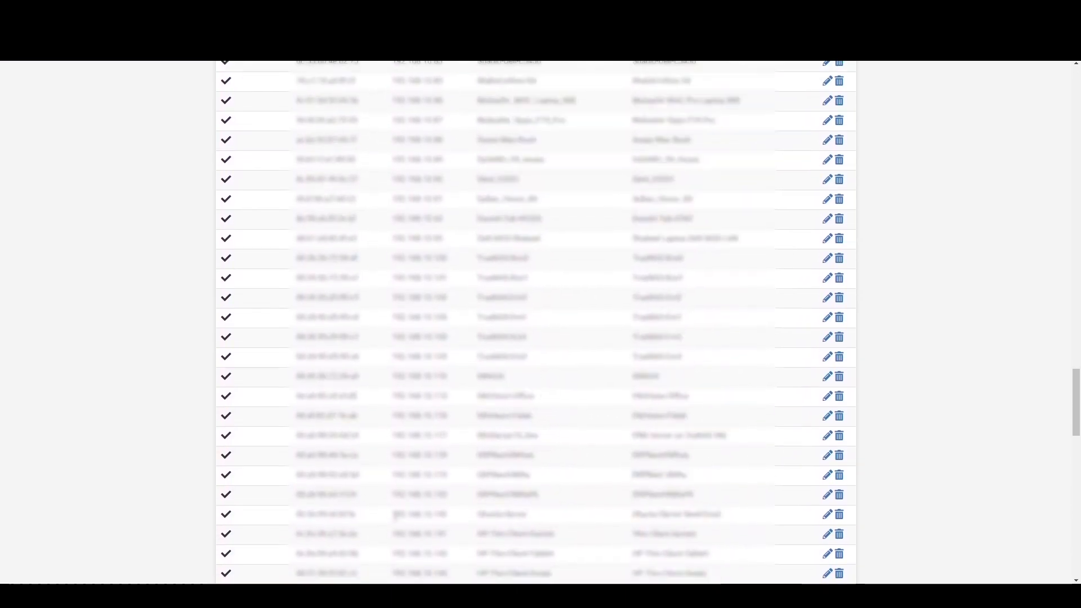
scroll(451, 266, "down", 2)
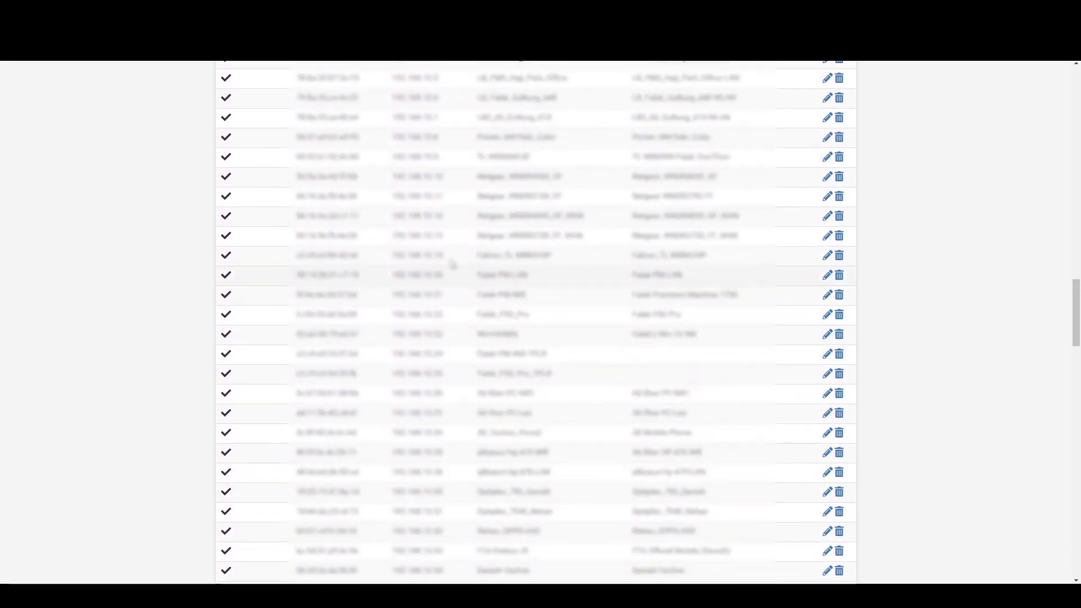